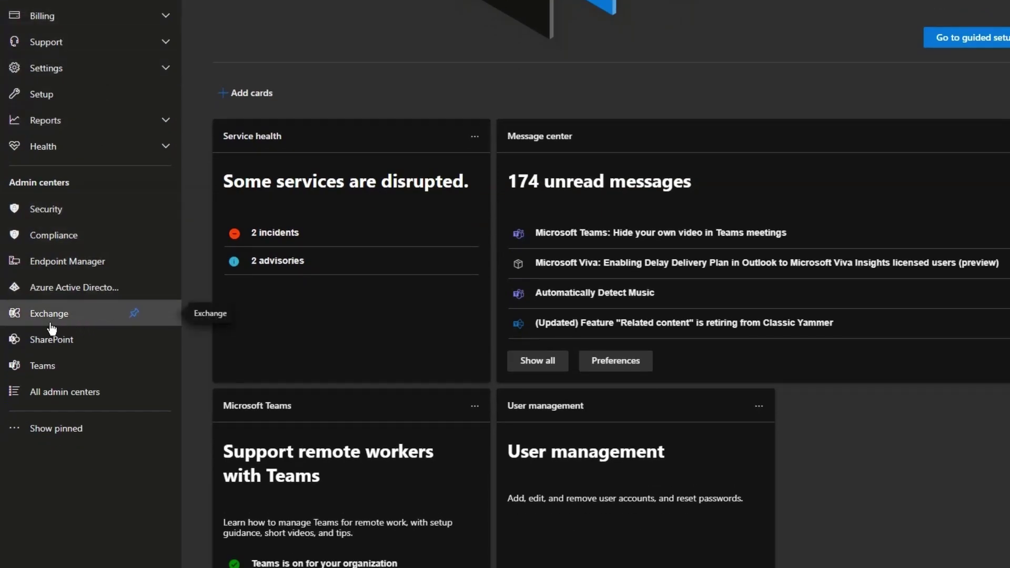
Step: Go to the empty Mail flow > Rules page and open the New (+) rule dropdown
left_click(71, 327)
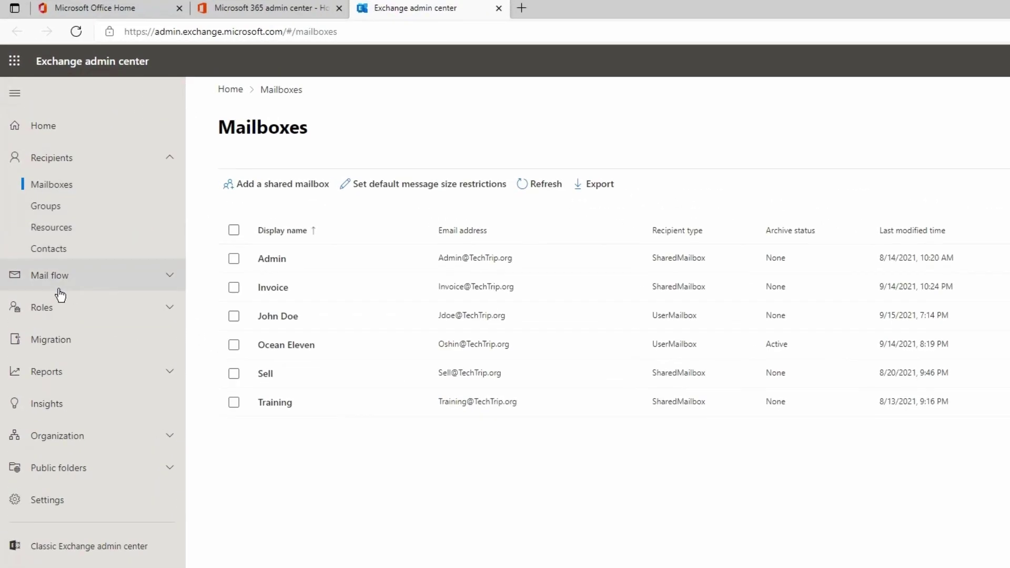
left_click(46, 289)
left_click(50, 330)
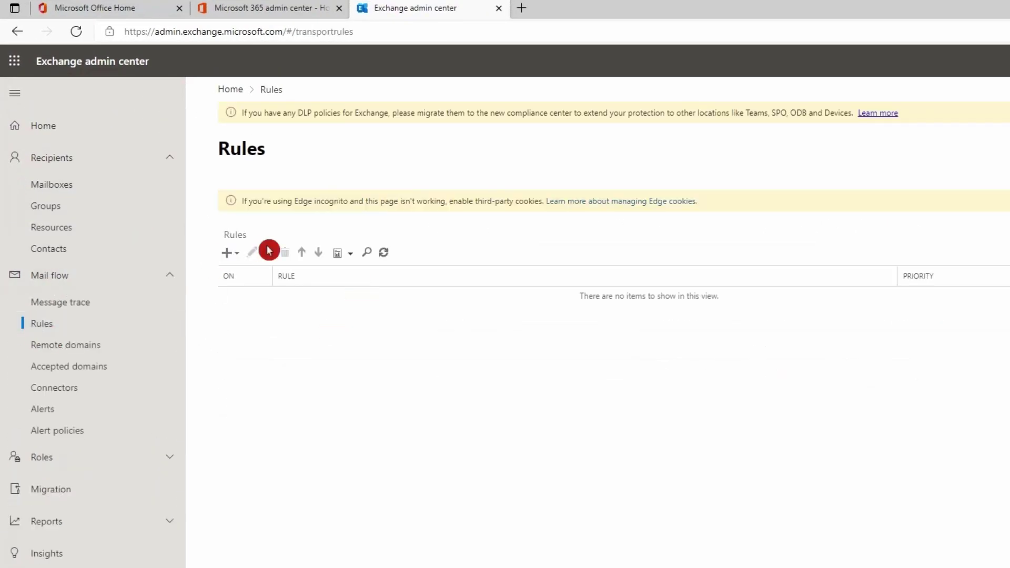
left_click(234, 255)
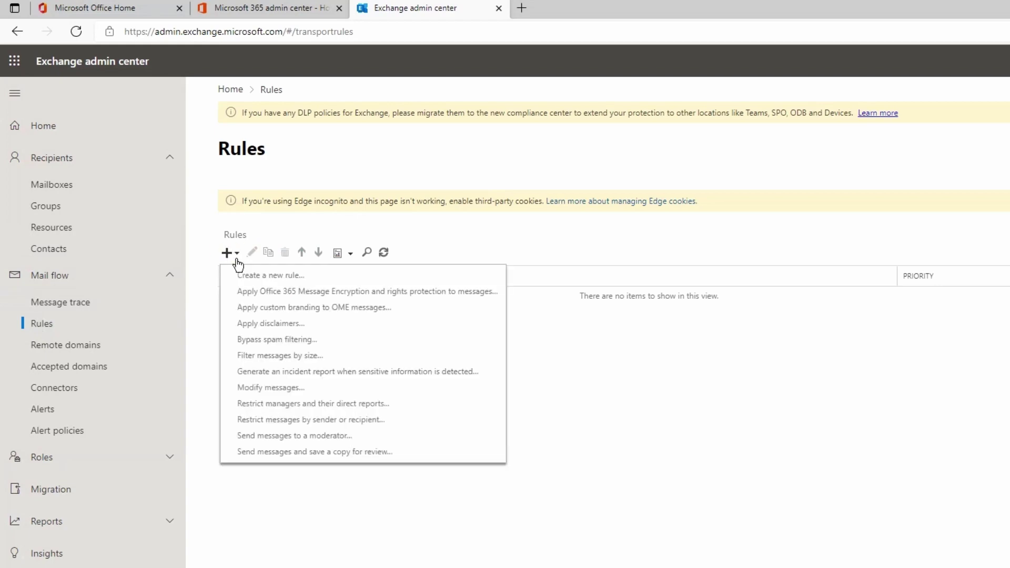
Step: Start a new rule with all options shown and name it 'To block executable'
left_click(284, 280)
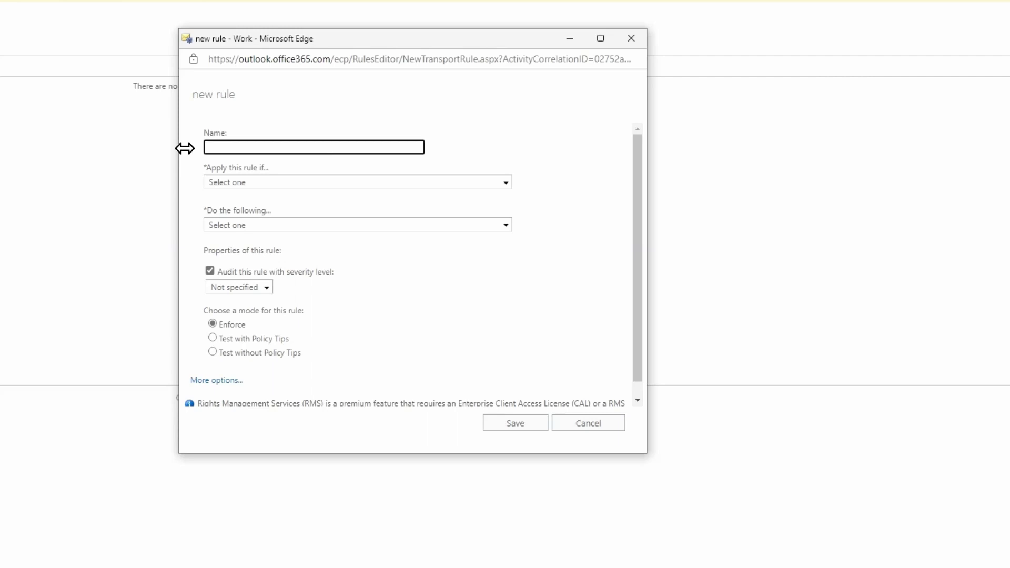
left_click(220, 384)
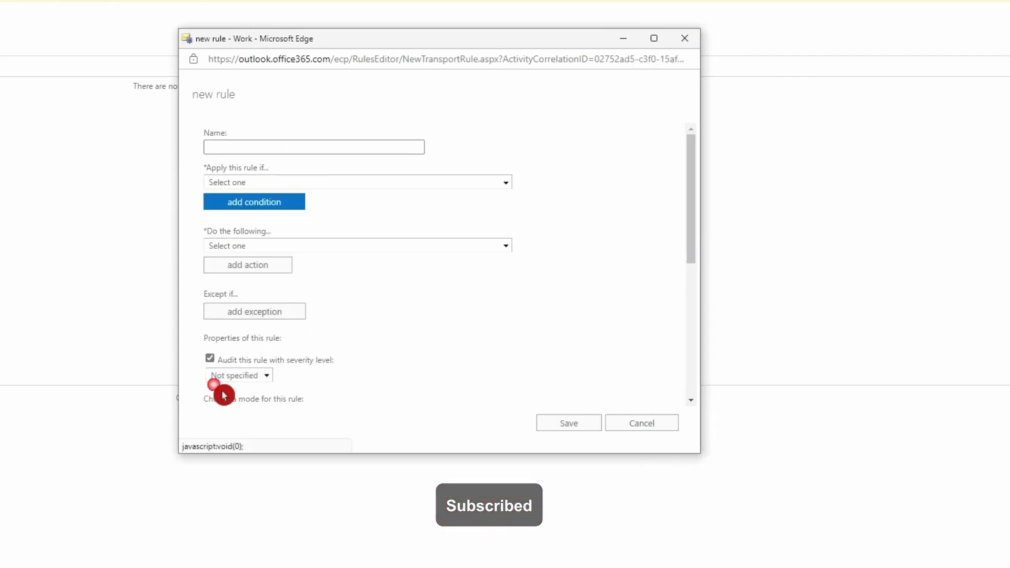
left_click(287, 149)
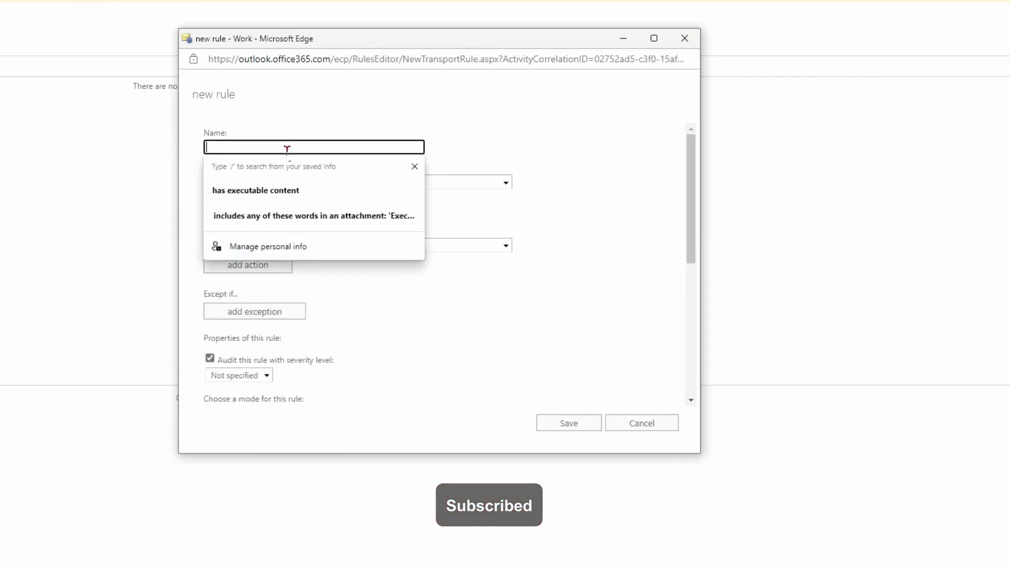
type("To block executable")
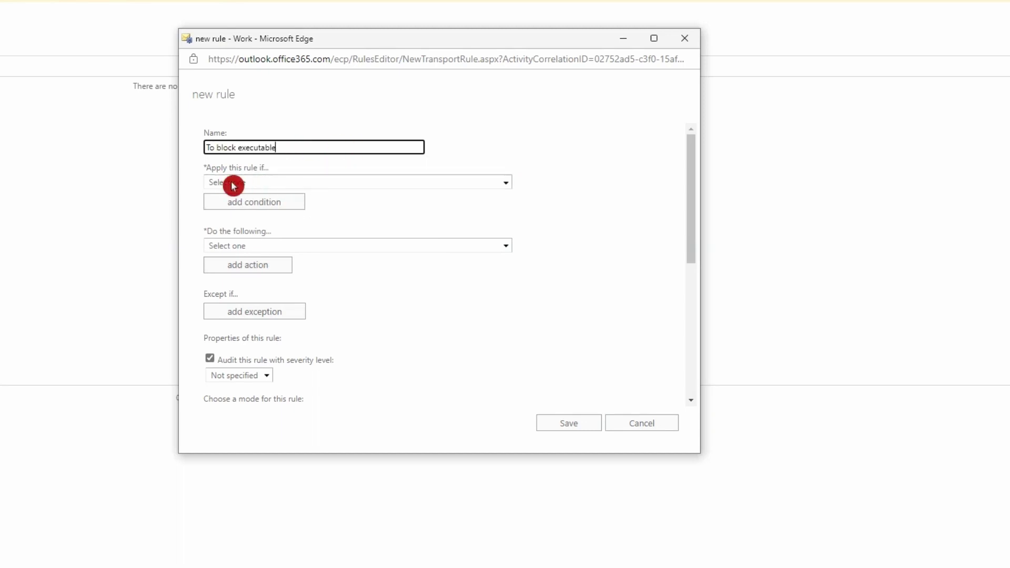
Step: Set the rule's condition to 'Any attachment has executable content'
left_click(306, 184)
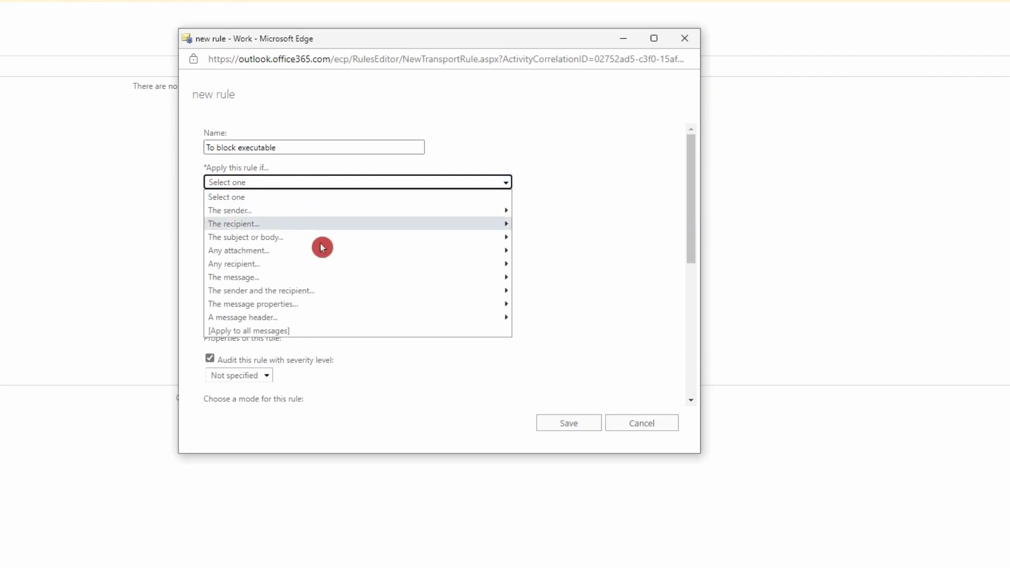
mouse_move(305, 260)
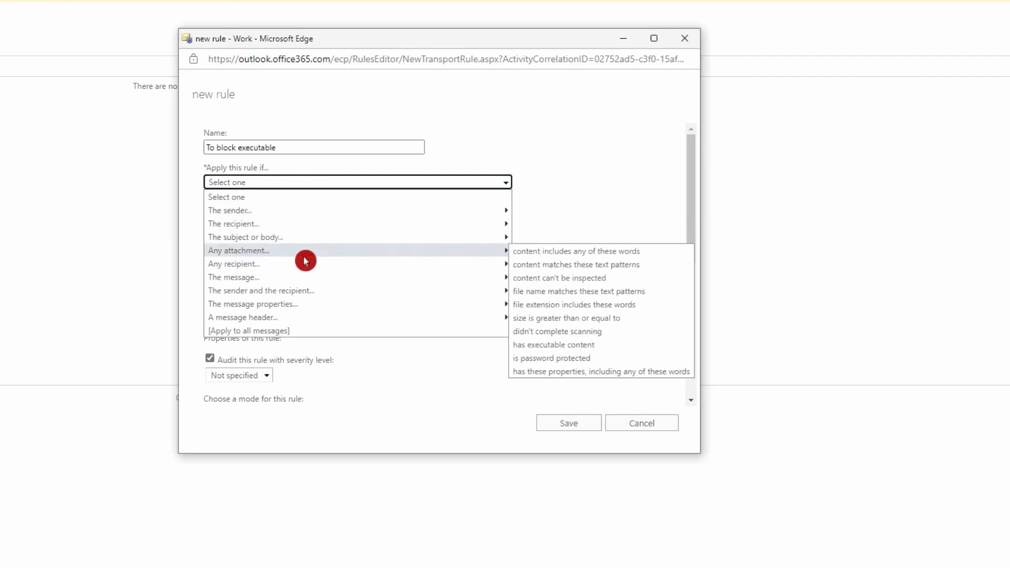
left_click(628, 345)
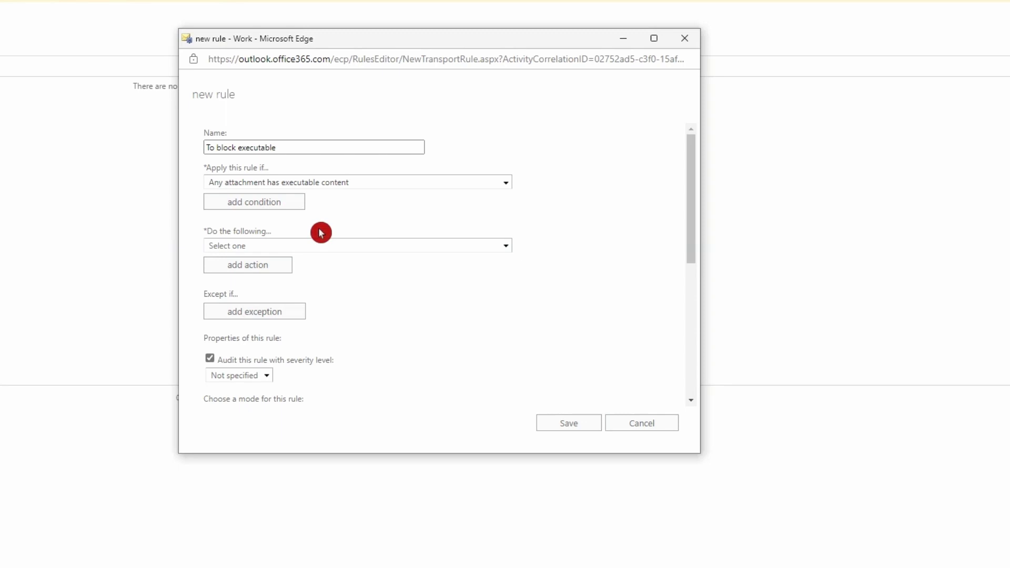
Step: Set the action to reject the message with explanation 'Delivery not authorized, message refused'
left_click(322, 245)
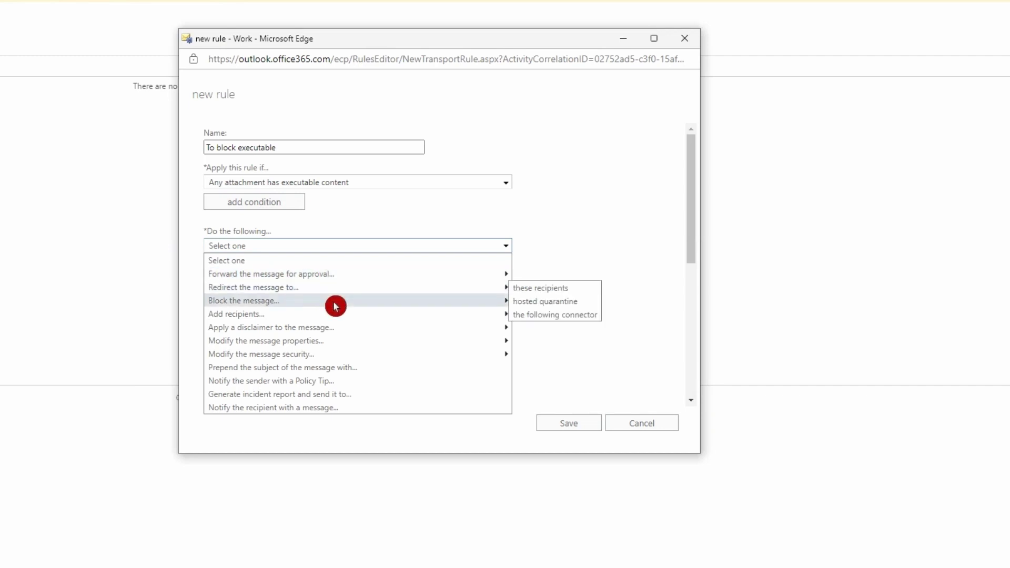
mouse_move(334, 305)
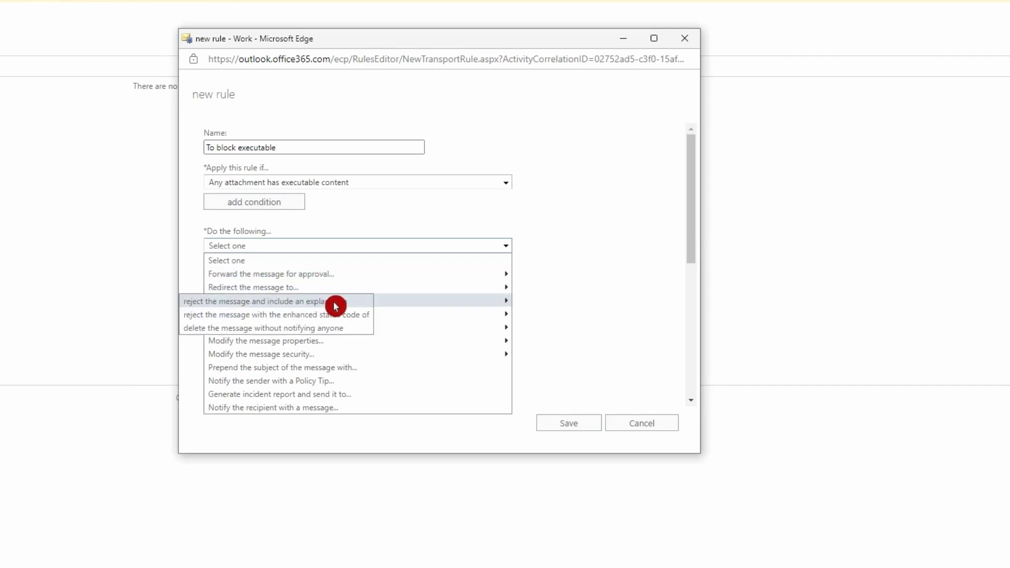
left_click(363, 301)
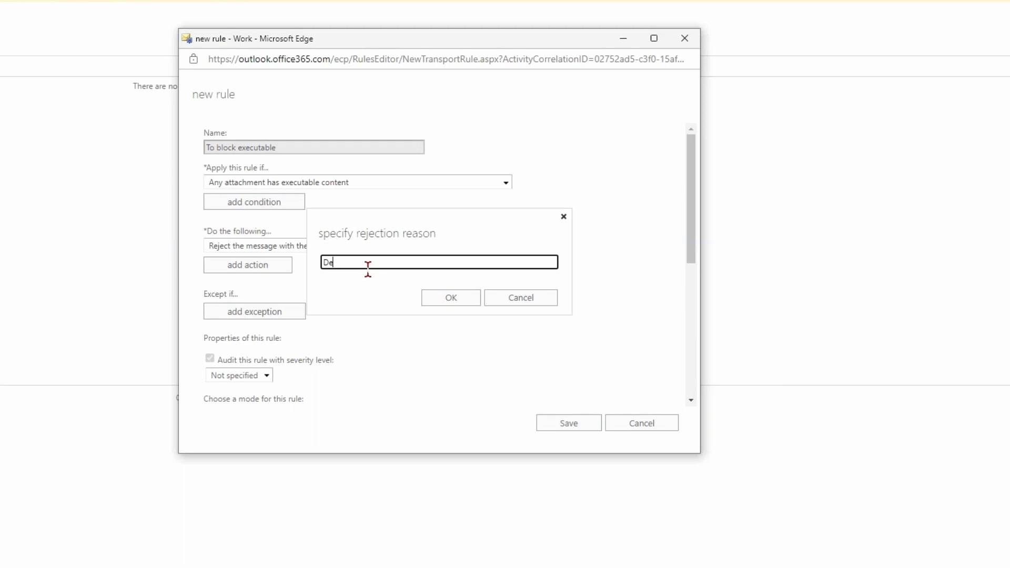
type("Delivery not authorized, message")
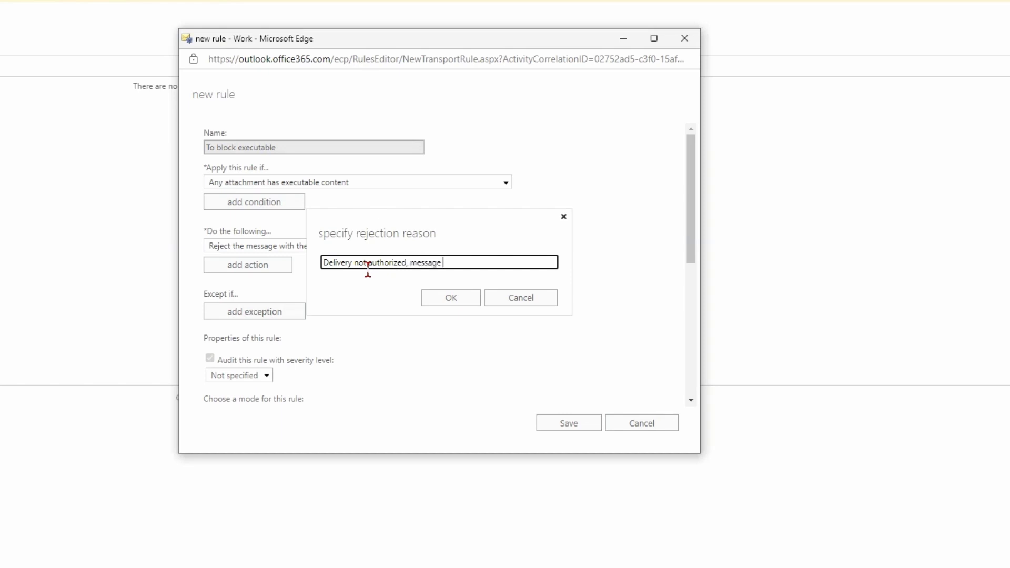
type(" refused")
left_click(440, 302)
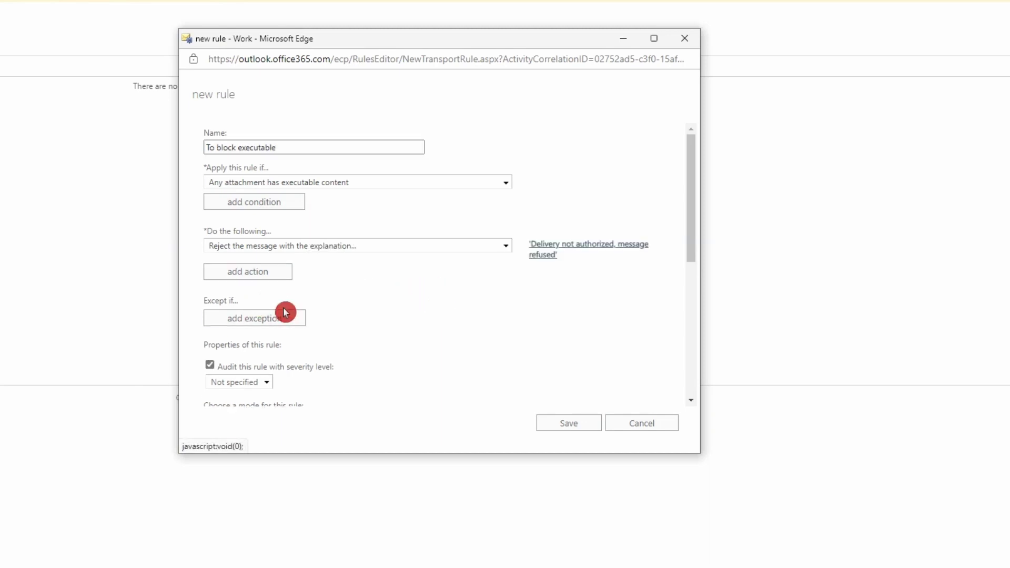
Step: Add an exception row, browse the sender/recipient options, and leave it as 'Select one'
left_click(225, 335)
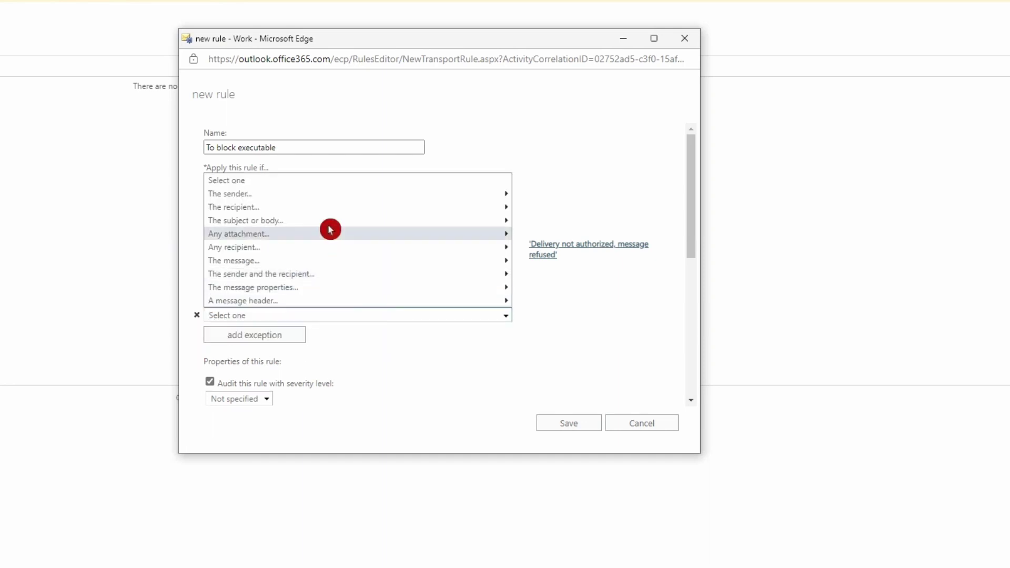
mouse_move(330, 202)
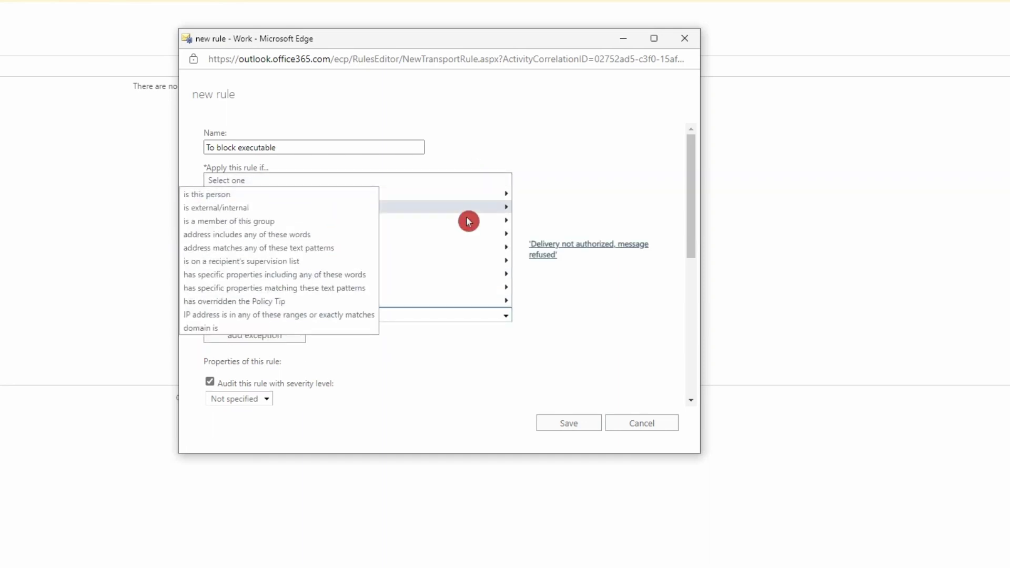
mouse_move(383, 209)
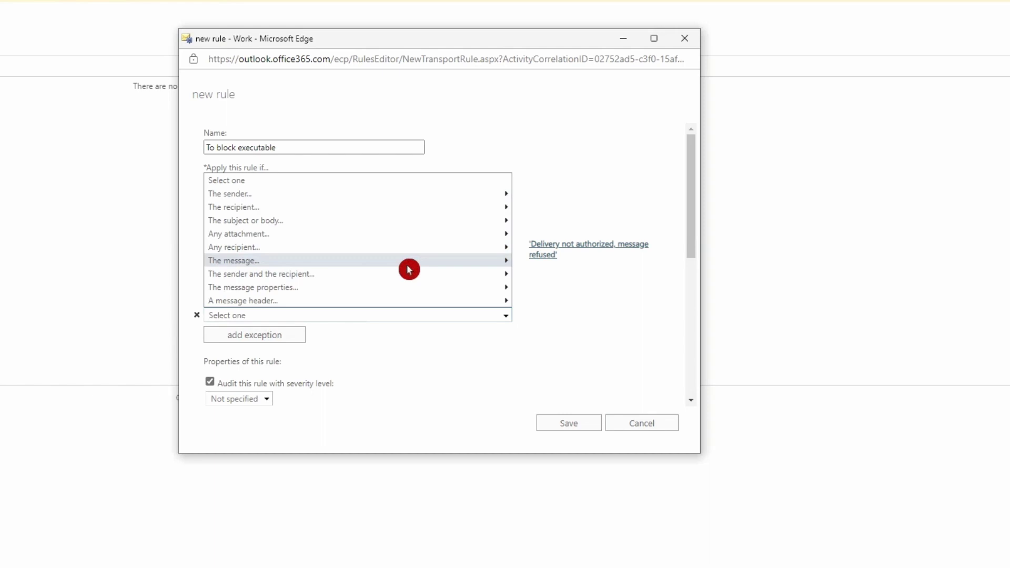
mouse_move(399, 255)
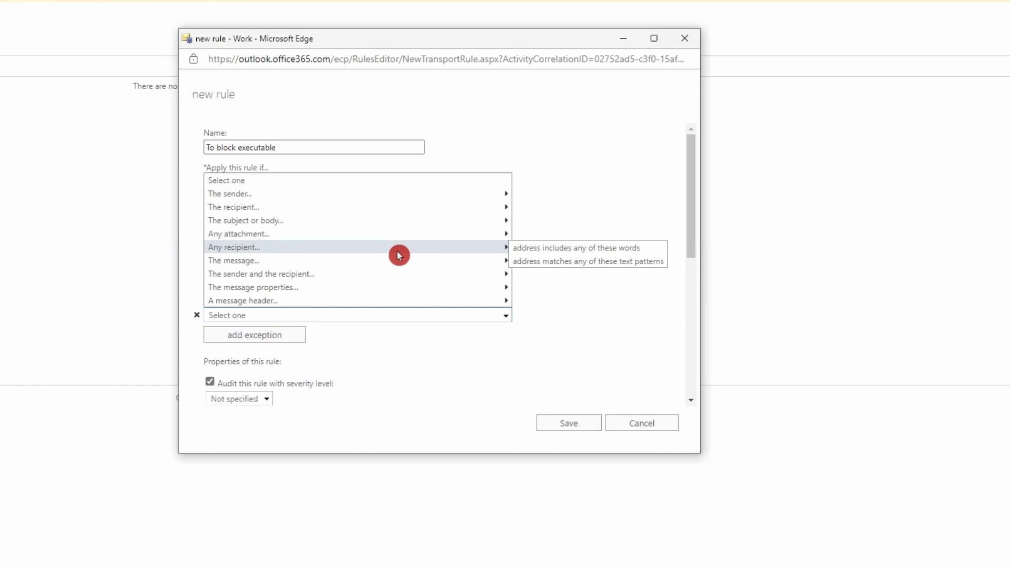
left_click(544, 162)
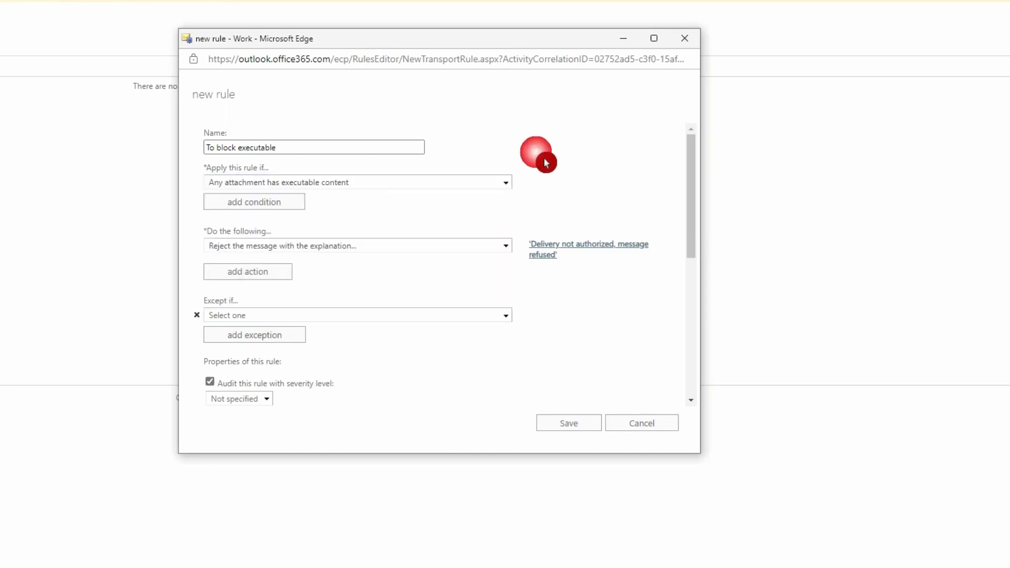
Step: Review the rule properties, keep the default Enforce mode, and save 'To block executable'
scroll(529, 329, "down", 1)
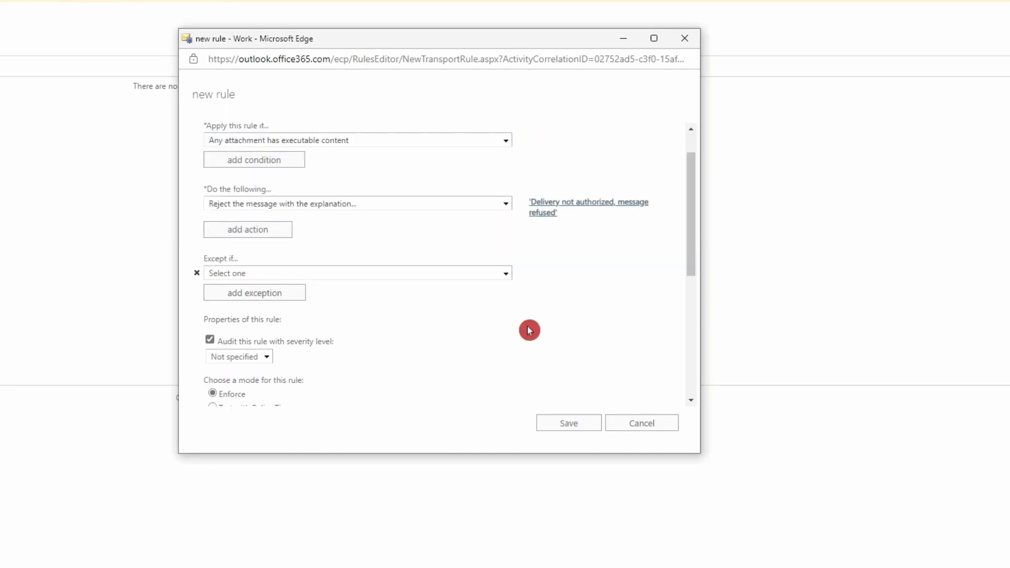
scroll(528, 329, "down", 3)
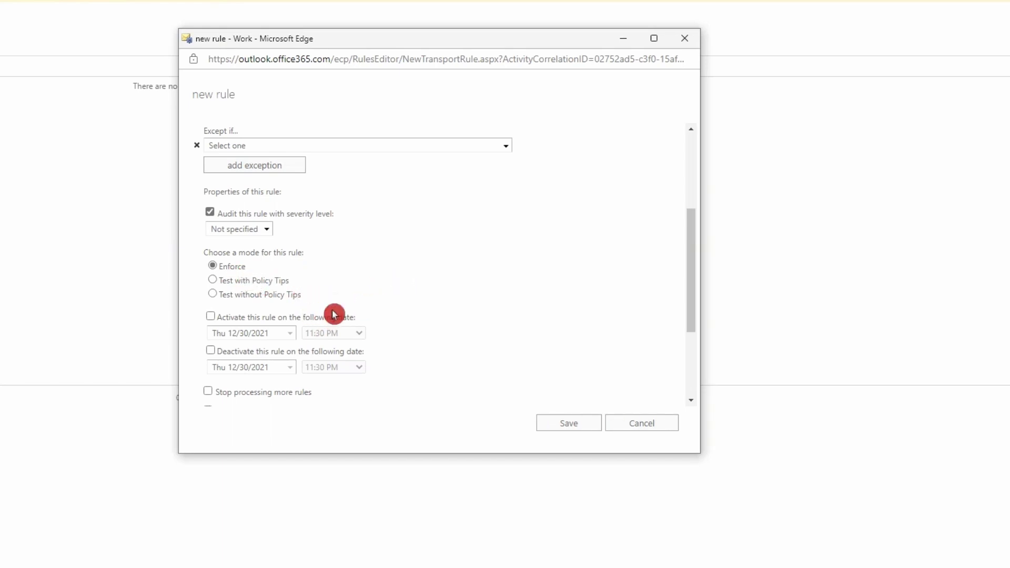
scroll(487, 315, "down", 2)
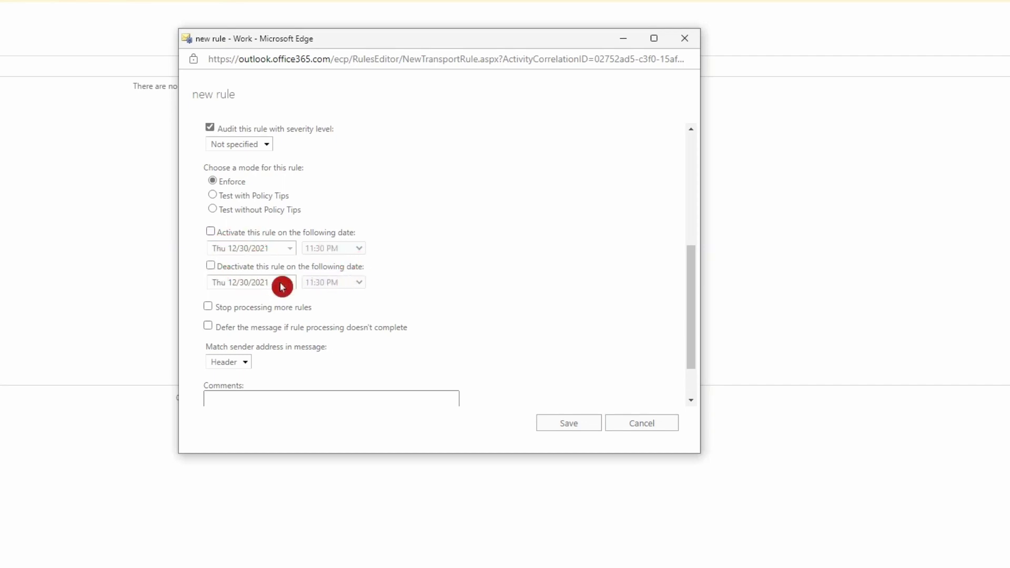
scroll(405, 286, "down", 2)
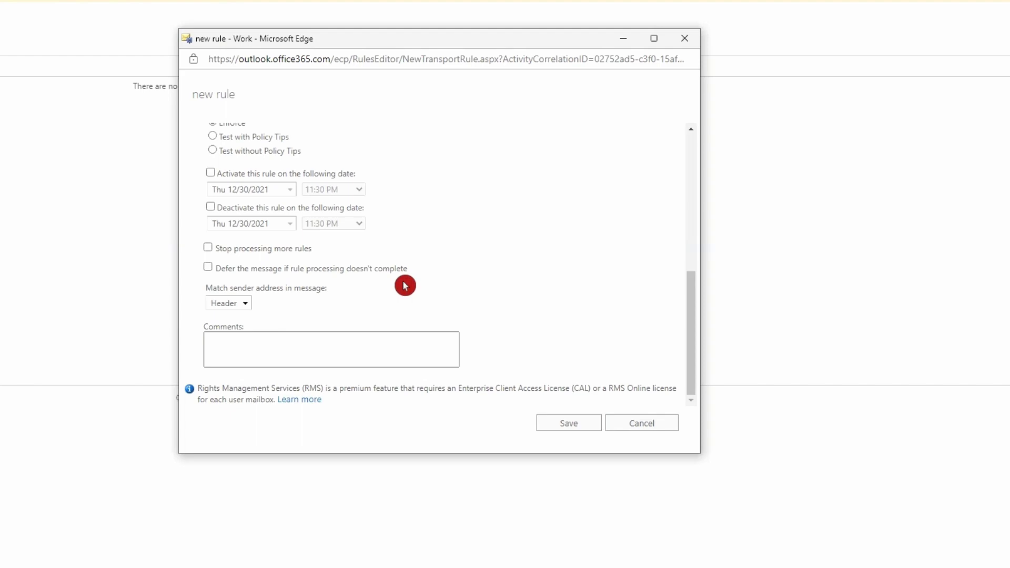
scroll(313, 291, "up", 3)
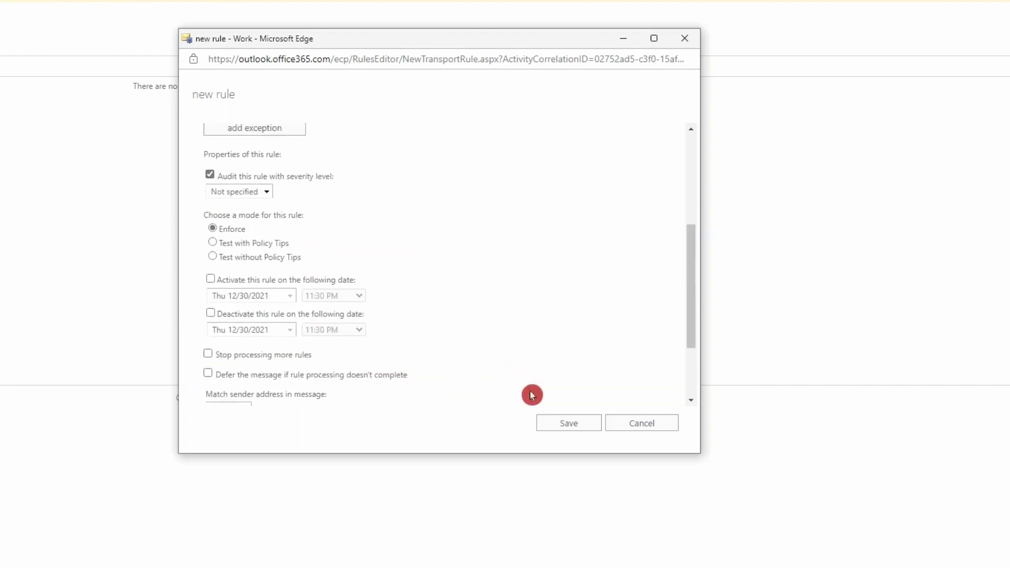
left_click(582, 435)
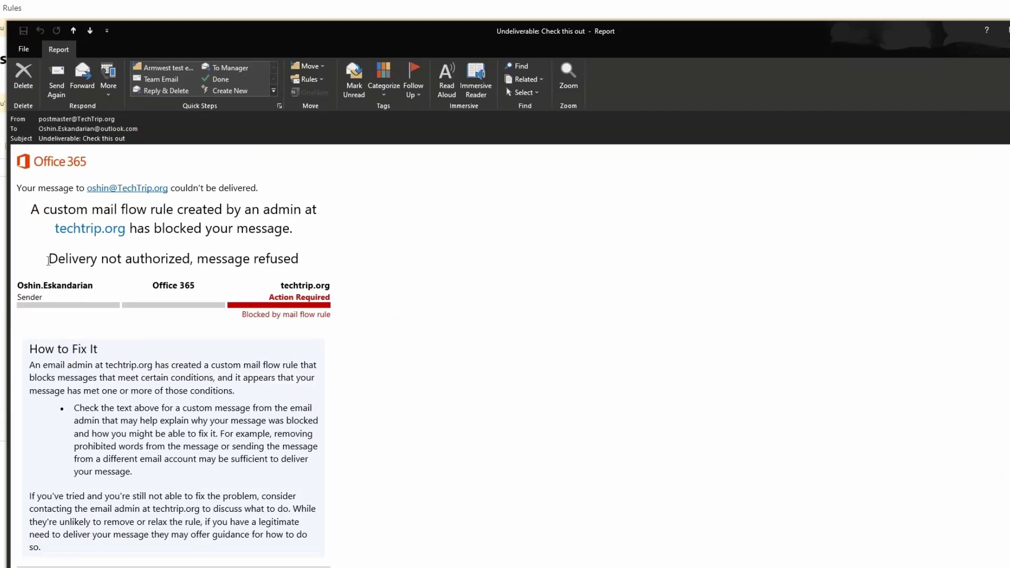
Step: Highlight the NDR lines saying delivery was refused by the admin's mail flow rule
left_click_drag(66, 261, 270, 264)
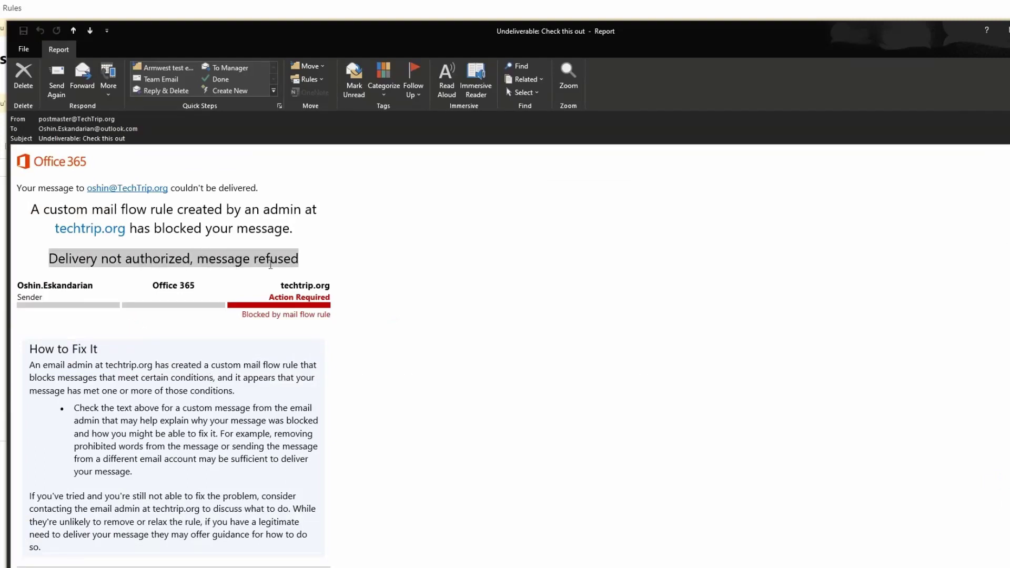
left_click_drag(31, 210, 318, 229)
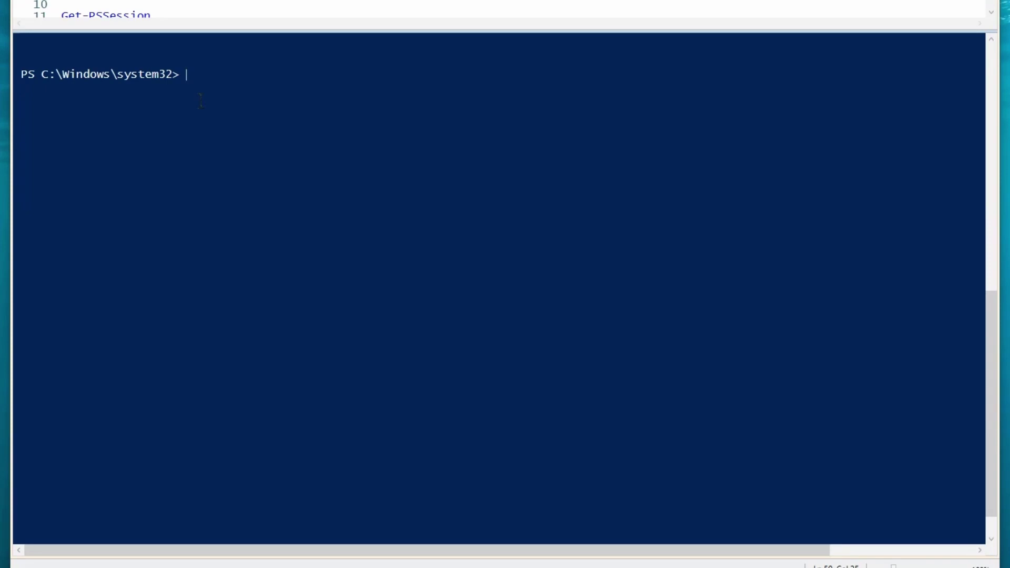
Step: Enter New-TransportRule -Name "NoExe" -AttachmentHasExecutableContent $true at the ISE console
type("New-tra")
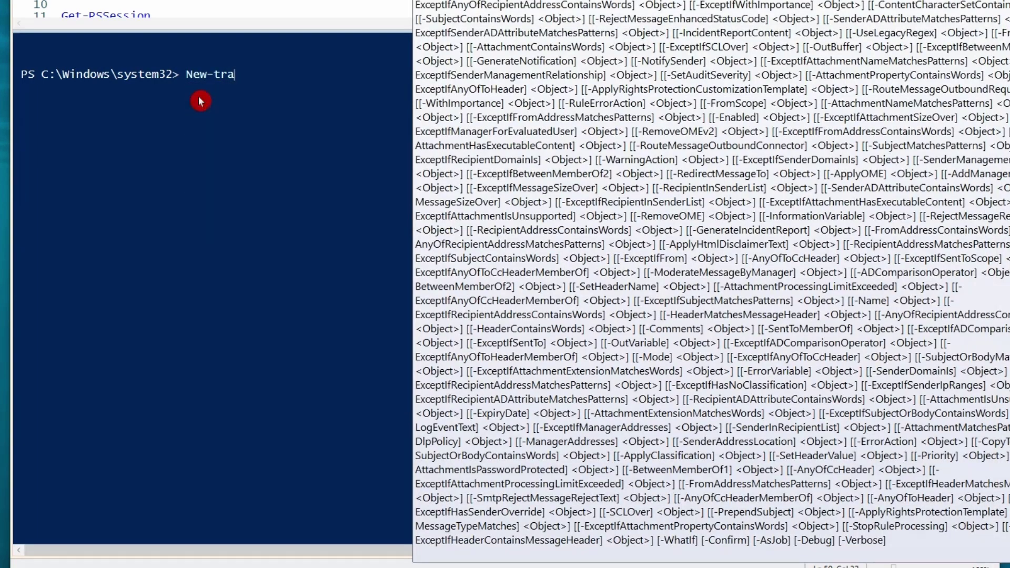
key("Tab")
type("-")
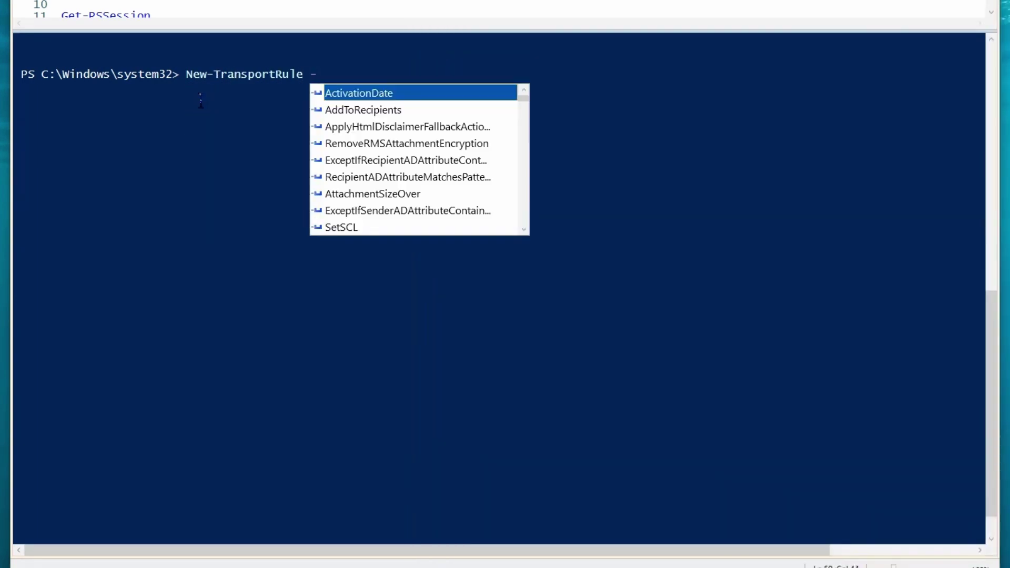
type("Nmae")
key("BackSpace")
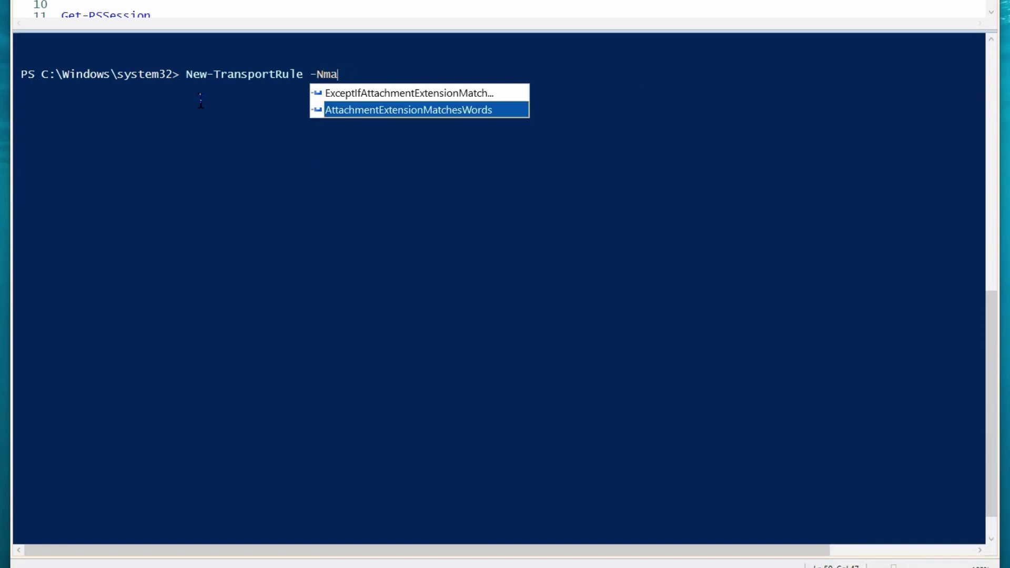
key("BackSpace")
key("BackSpace")
type("ame \"NoExe\" -")
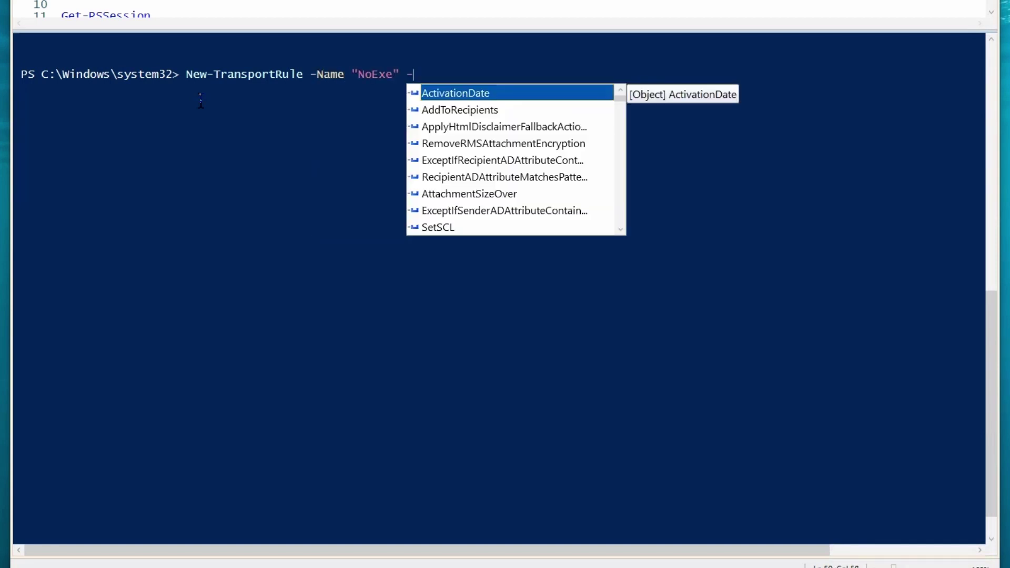
type("at")
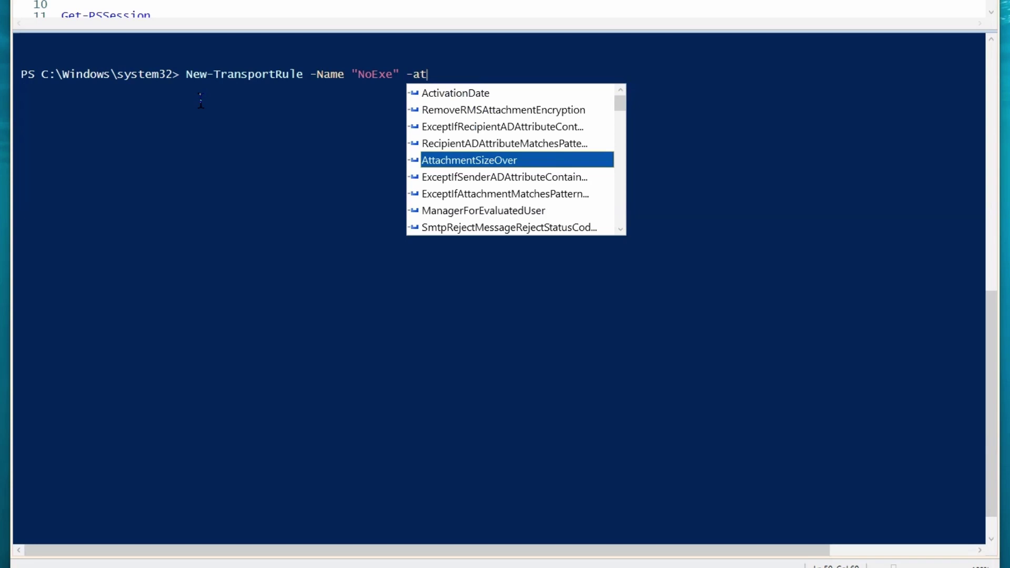
type("c")
key("BackSpace")
type("tach,")
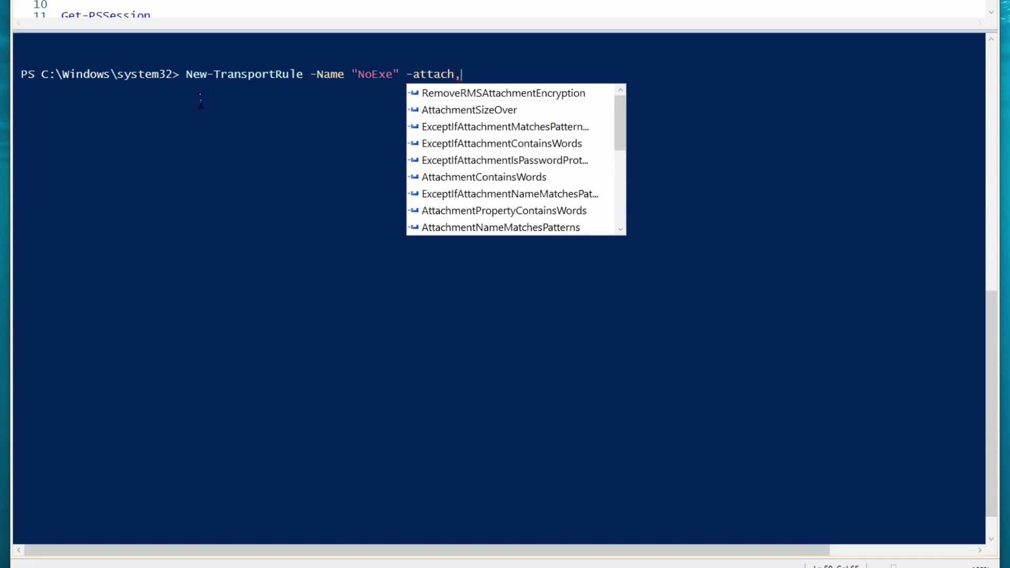
key("BackSpace")
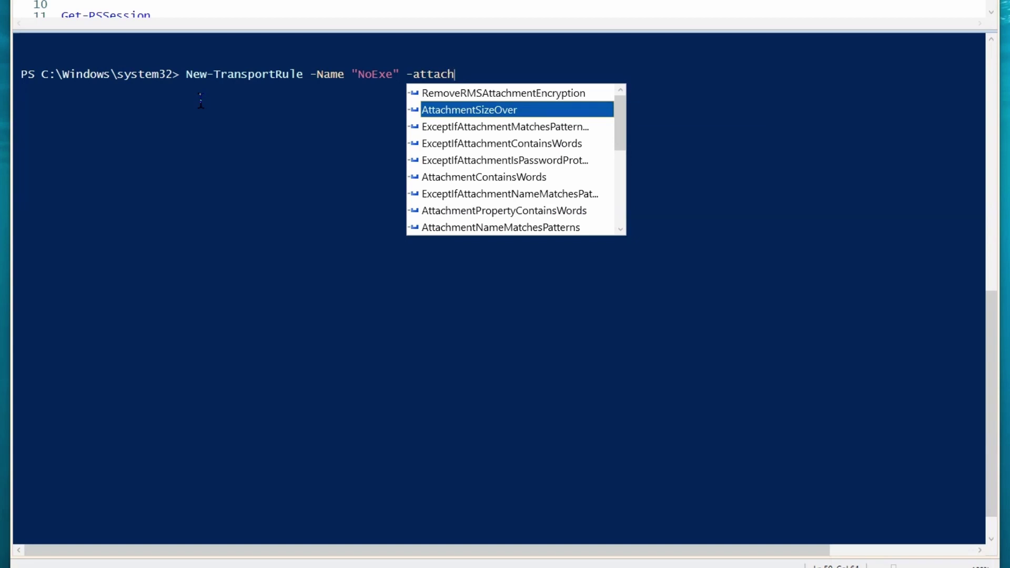
type("menthas")
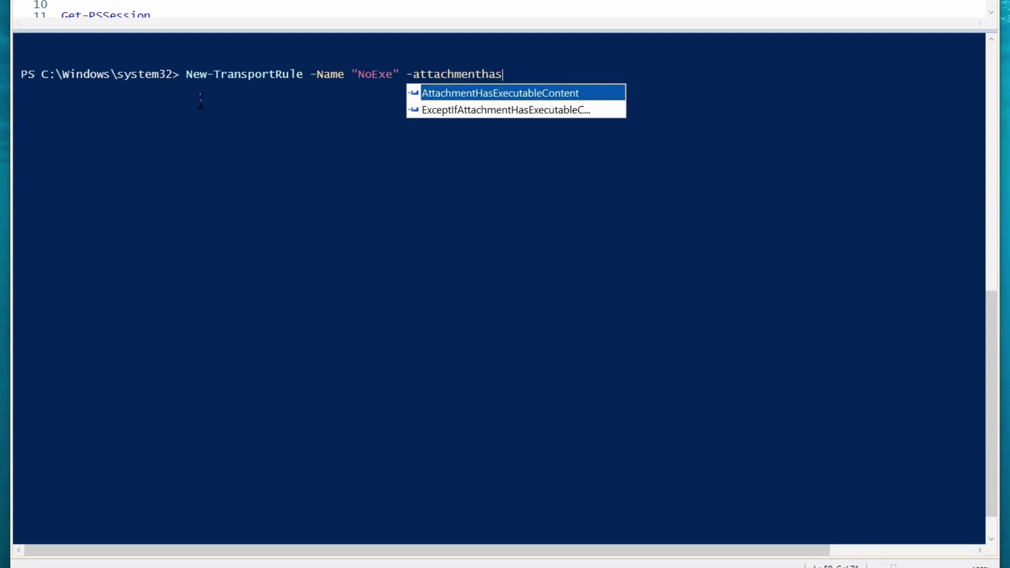
key("Tab")
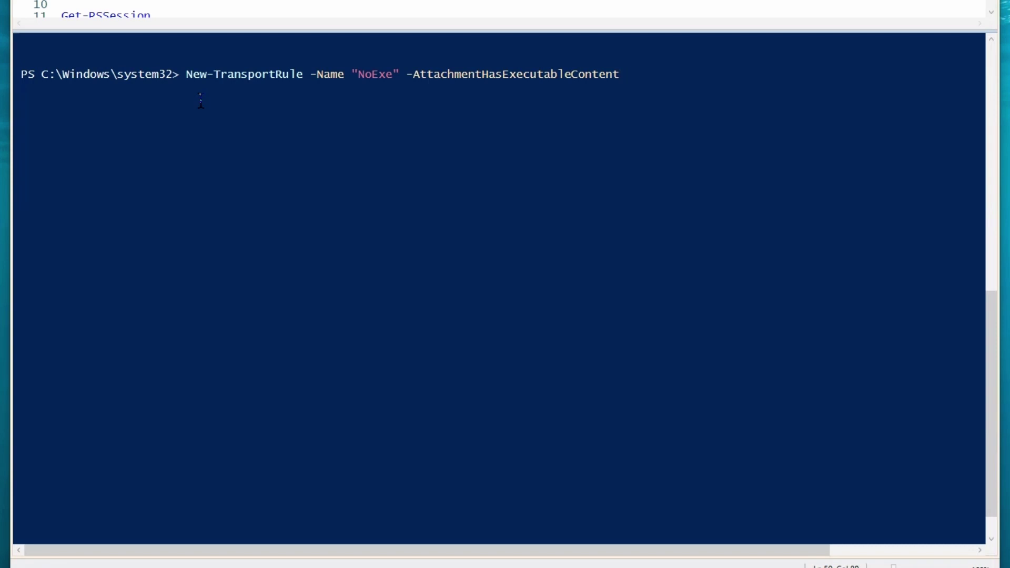
type("$tr")
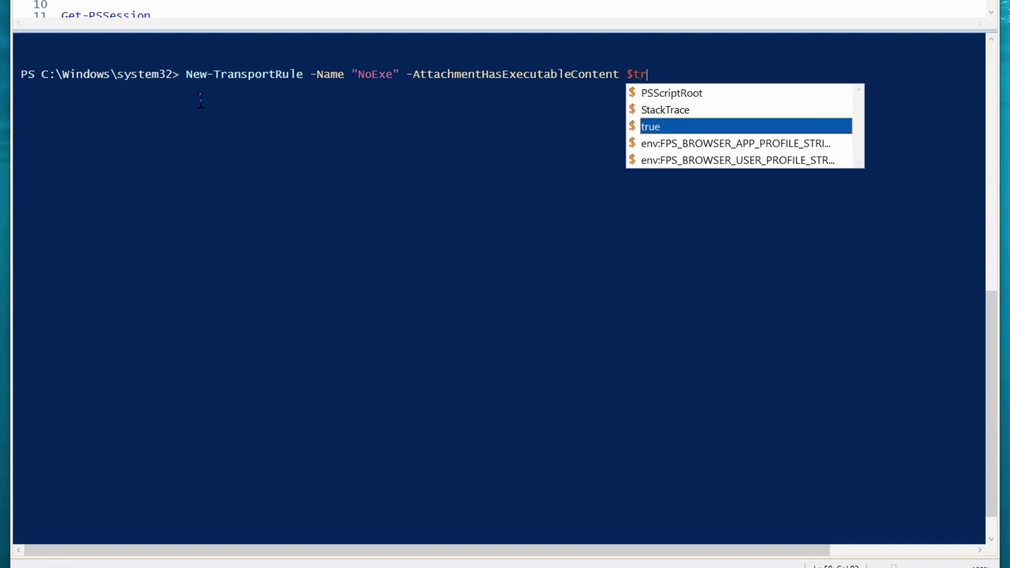
key("Tab")
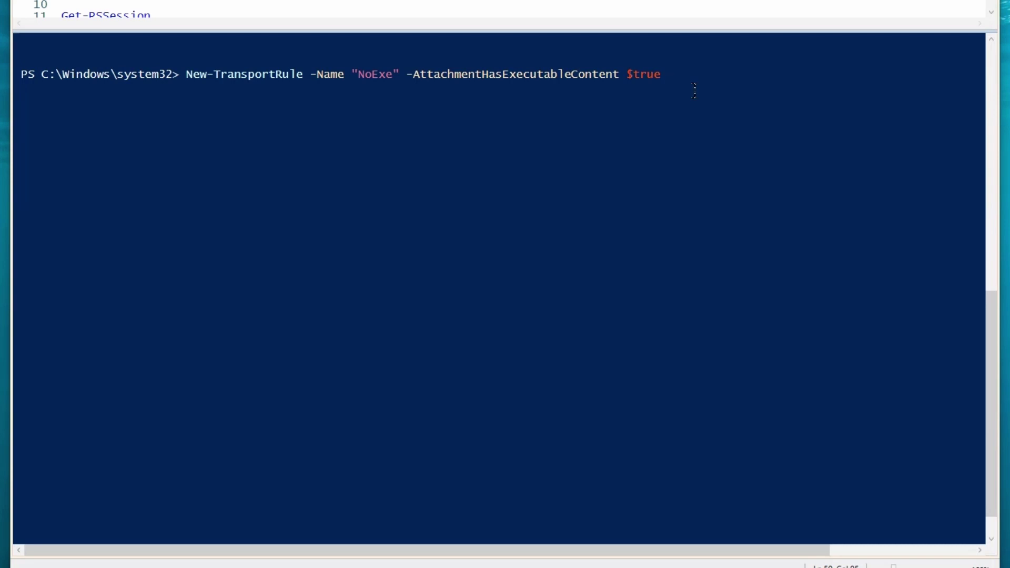
Step: Append -DeleteMessage $true to the NoExe New-TransportRule command
type("-")
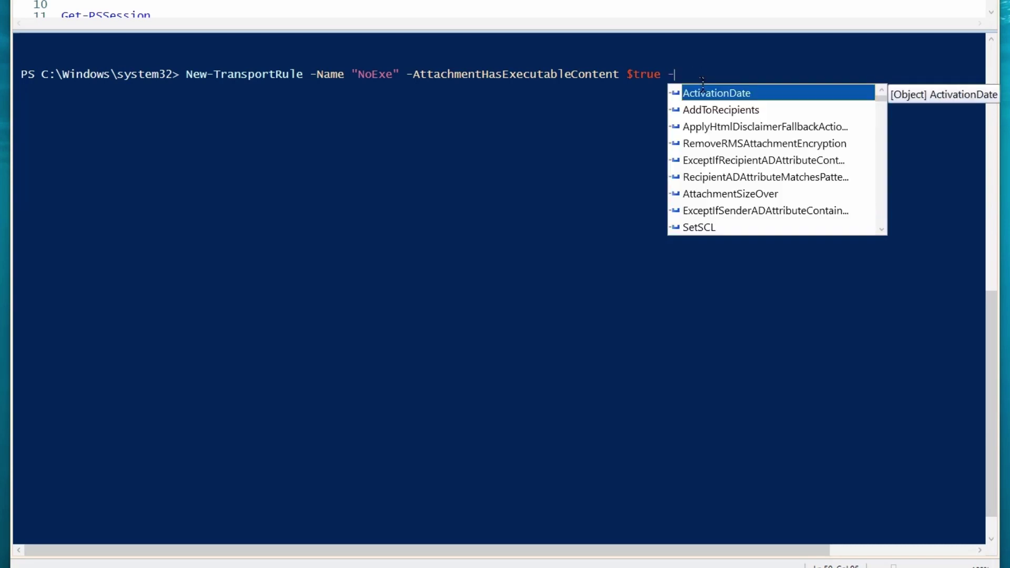
type("reje")
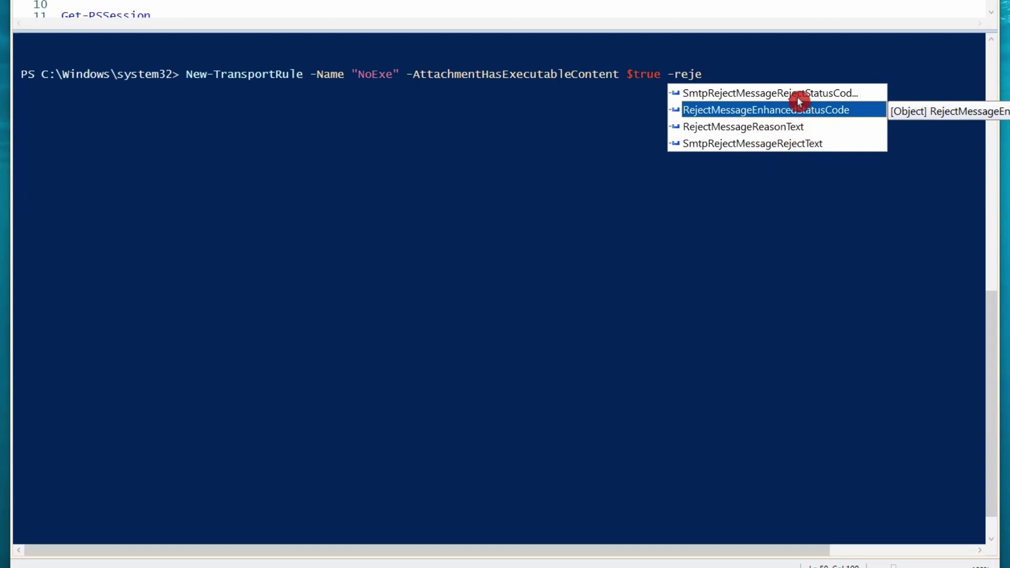
key("BackSpace")
key("BackSpace")
key("BackSpace")
key("BackSpace")
type("de")
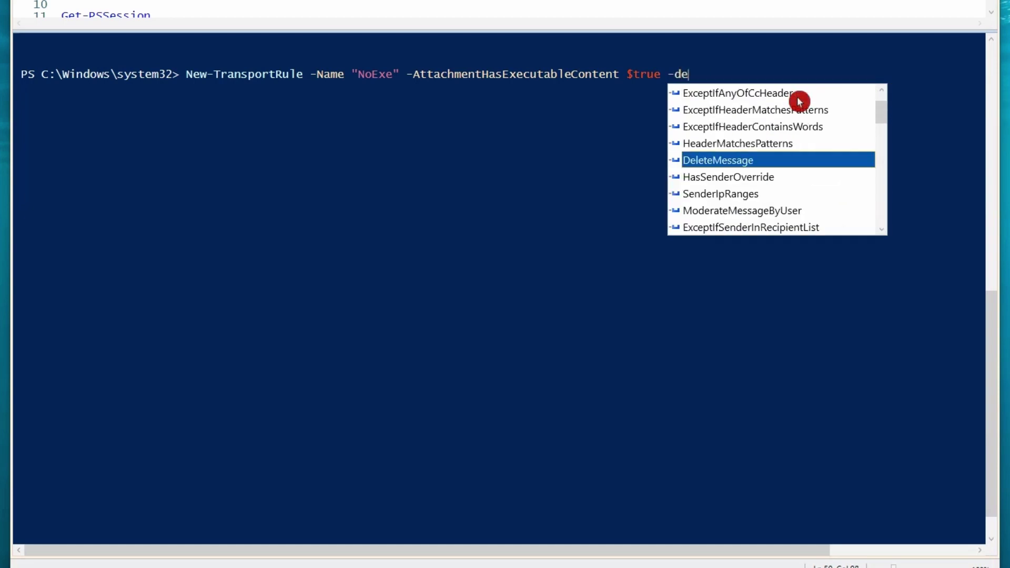
key("Tab")
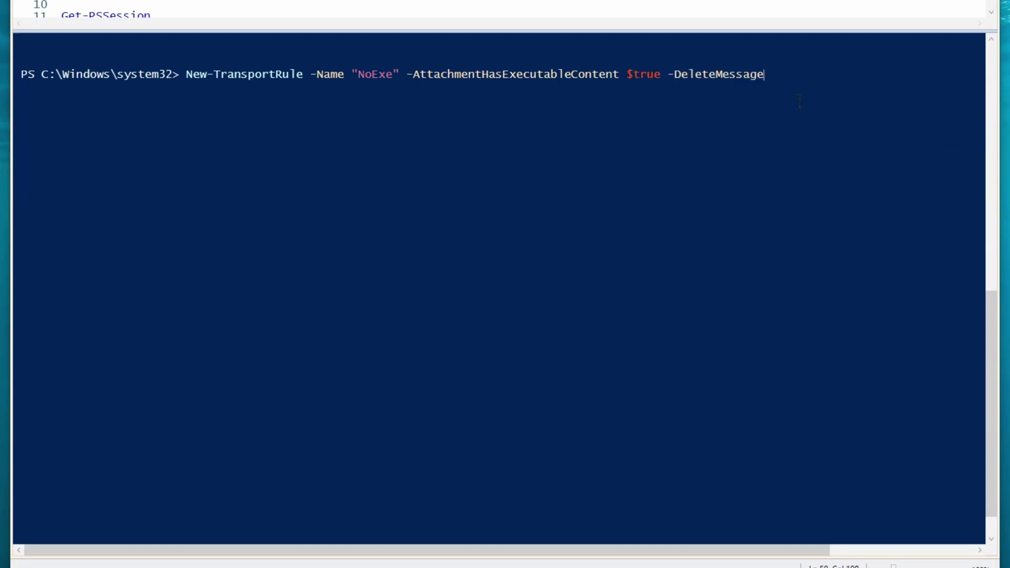
type("$true")
Step: Create the NoExe rule, then confirm with Get-TransportRule that DeleteMessage is True
key("Return")
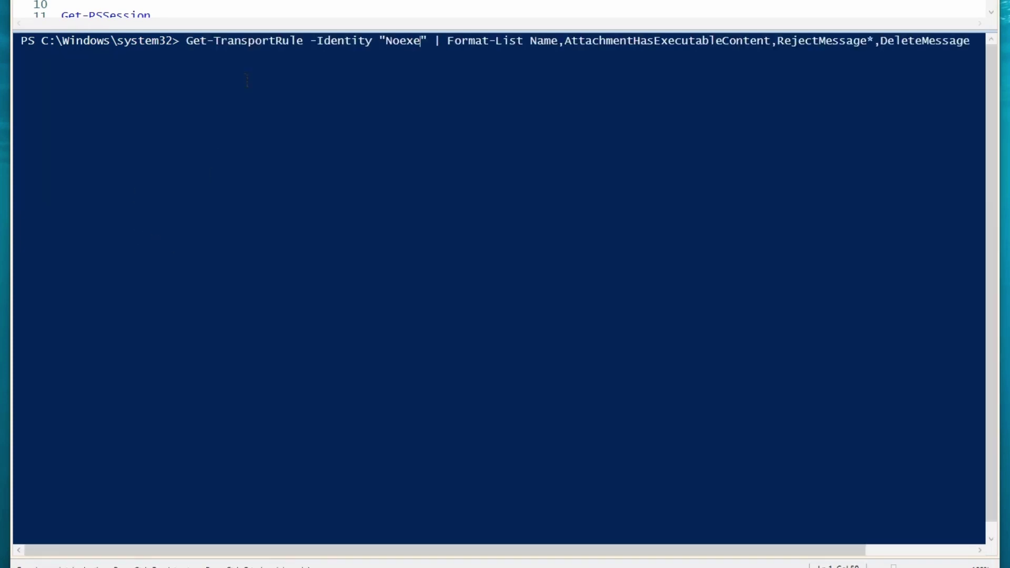
key("Return")
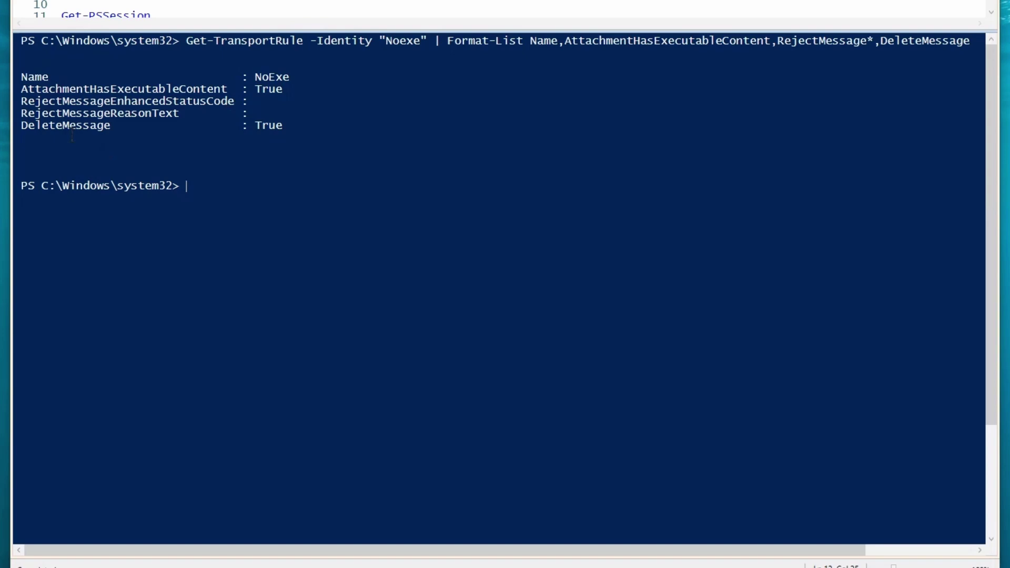
left_click_drag(21, 126, 111, 126)
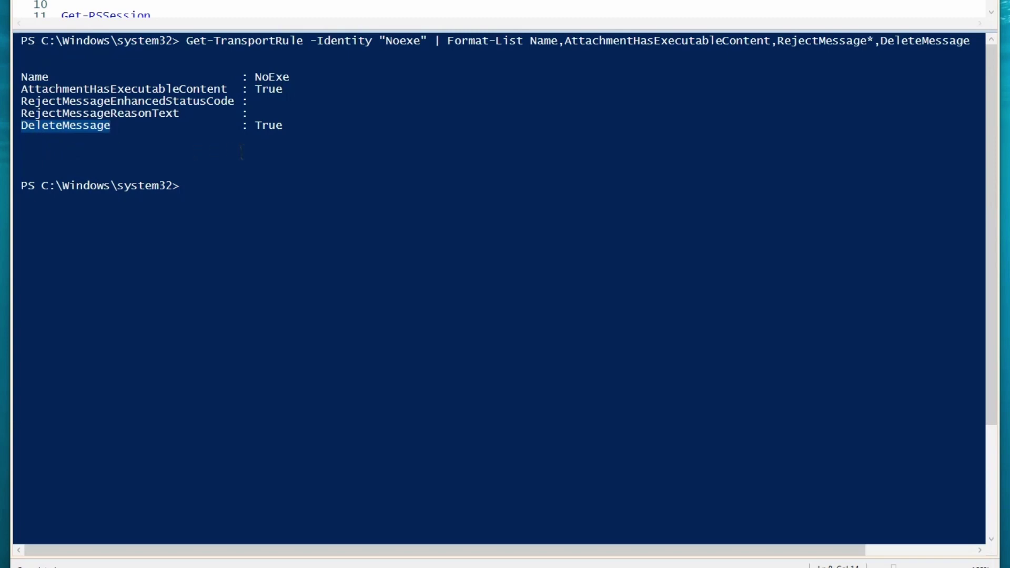
Step: List sessions with Get-PSSession, then disconnect session 1 using Remove-PSSession -id 1
left_click(289, 191)
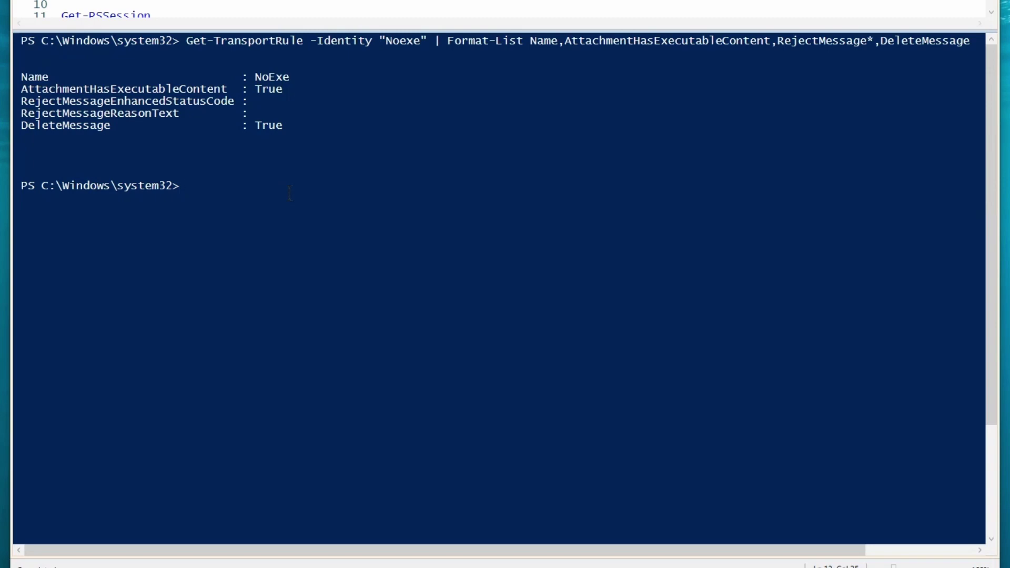
type("Get-pss")
key("Tab")
key("Return")
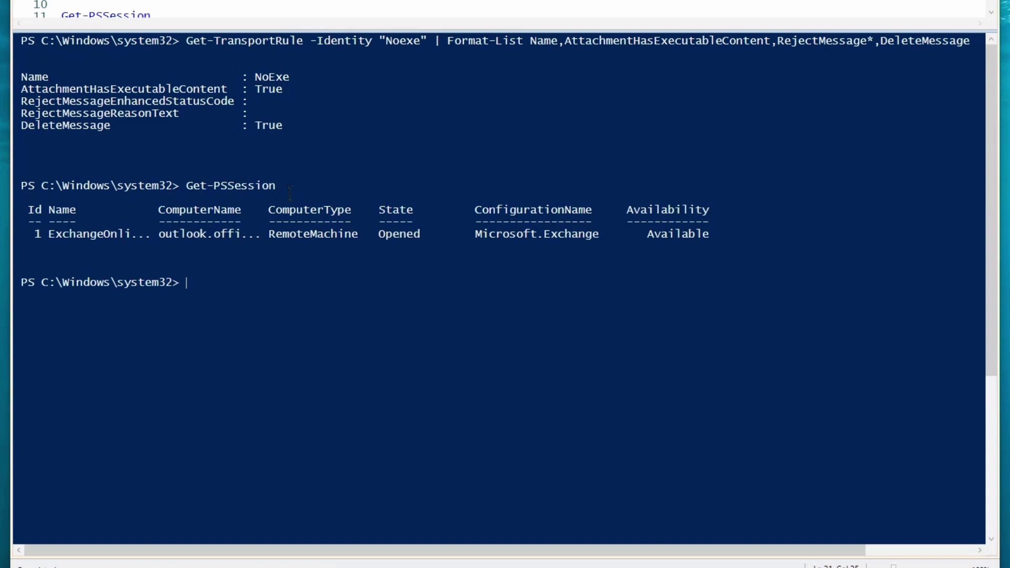
type("Remove-PSSession -id 1")
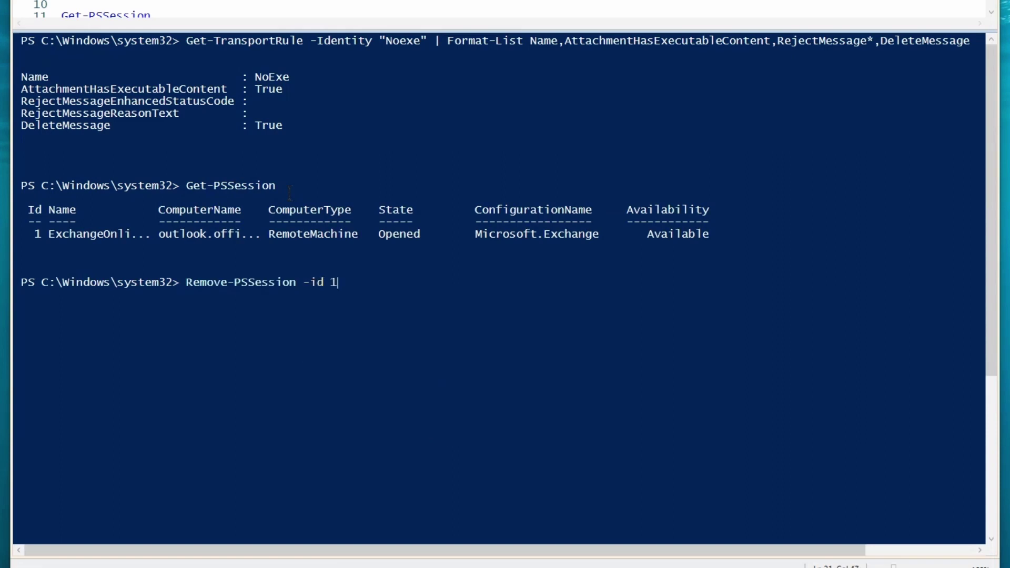
key("Return")
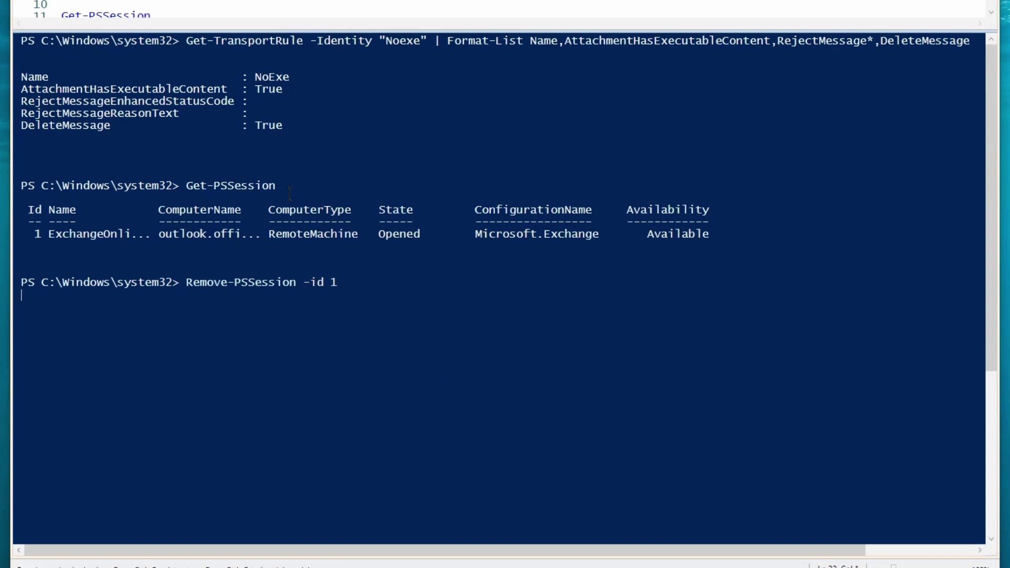